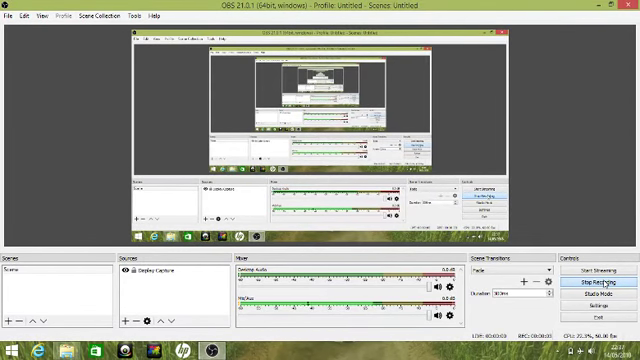
Check the date and time, then play the first clip in the SD card's VIDEO folder
{"action": "left_click", "coordinate": [621, 349]}
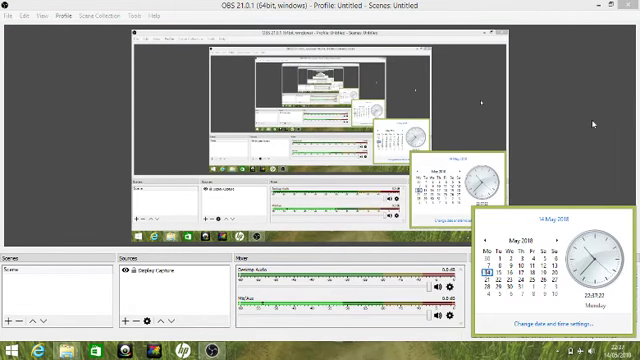
{"action": "left_click", "coordinate": [183, 276]}
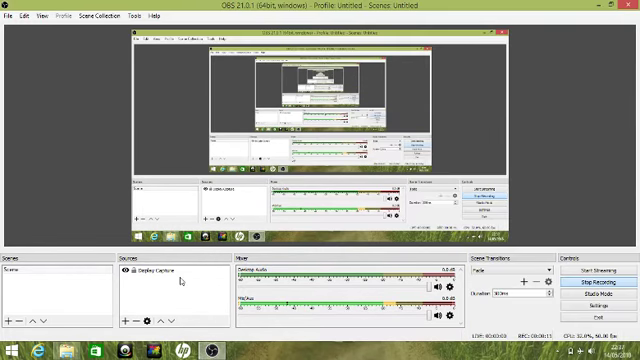
{"action": "left_click", "coordinate": [66, 350]}
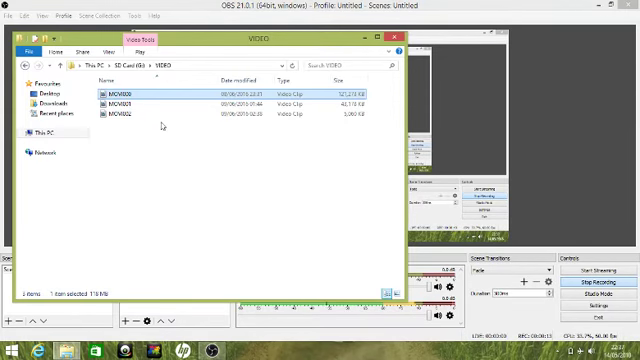
{"action": "right_click", "coordinate": [131, 94]}
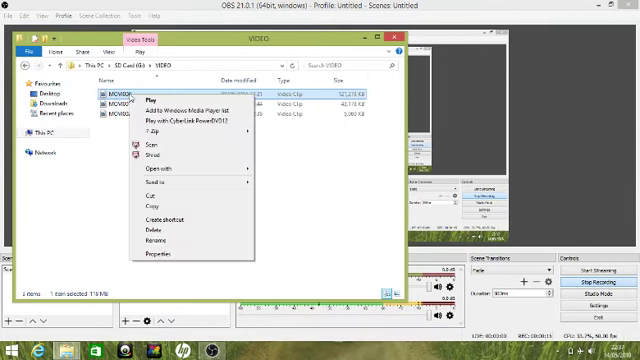
{"action": "left_click", "coordinate": [151, 100]}
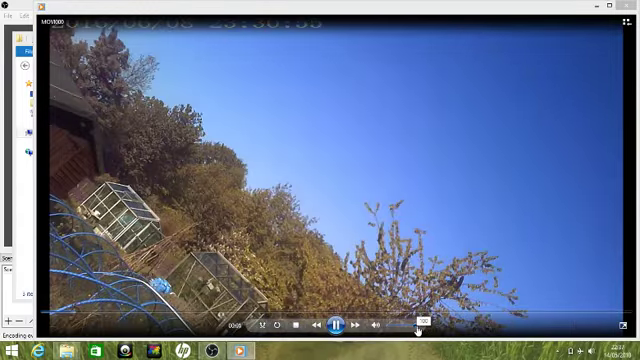
After the first clip ends, close the player and open the second clip in Windows Media Player
{"action": "right_click", "coordinate": [331, 172]}
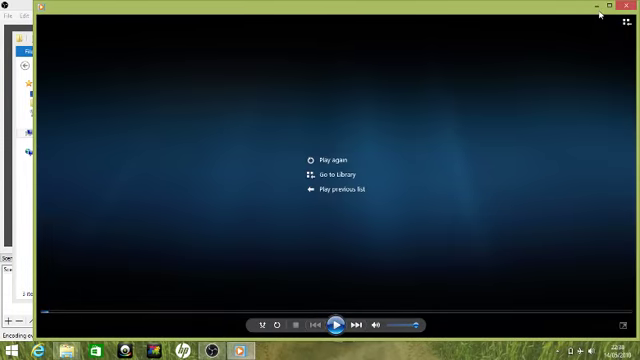
{"action": "left_click", "coordinate": [597, 6]}
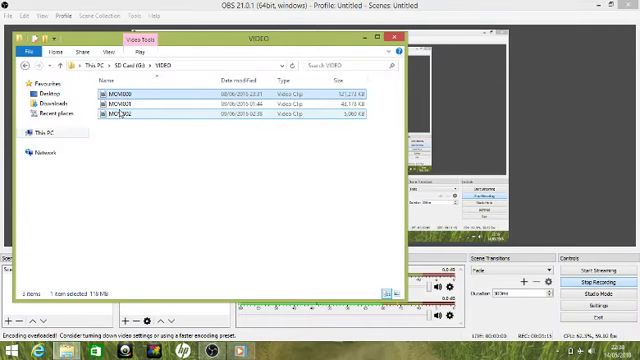
{"action": "right_click", "coordinate": [120, 103]}
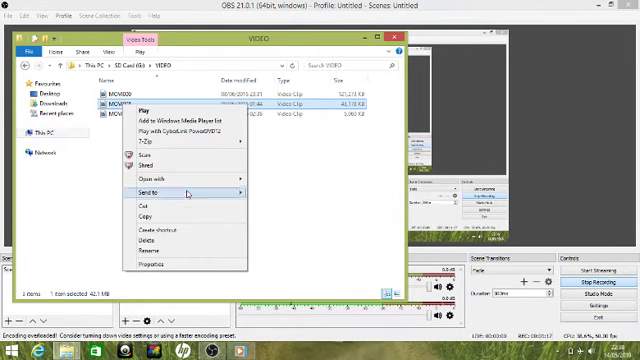
{"action": "mouse_move", "coordinate": [152, 178]}
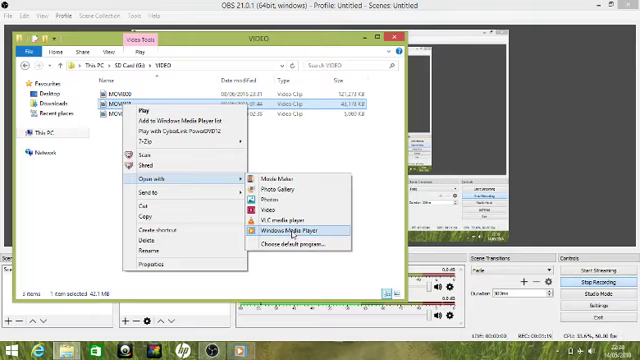
{"action": "left_click", "coordinate": [292, 231]}
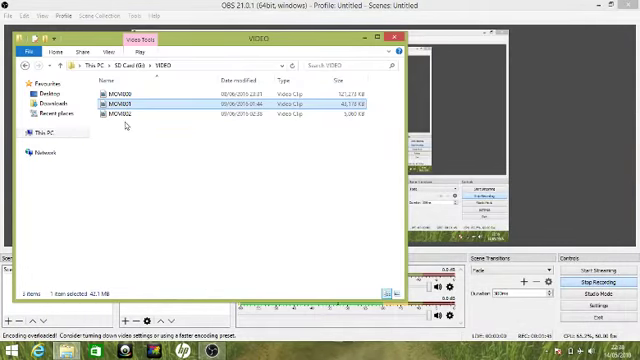
Close the player after the second clip and open the third clip in Windows Media Player
{"action": "left_click", "coordinate": [128, 114]}
{"action": "right_click", "coordinate": [128, 114]}
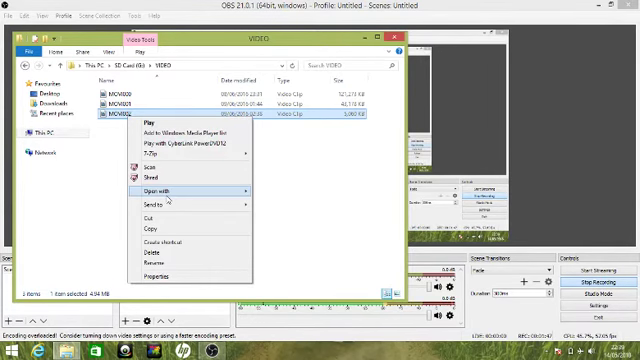
{"action": "mouse_move", "coordinate": [160, 190]}
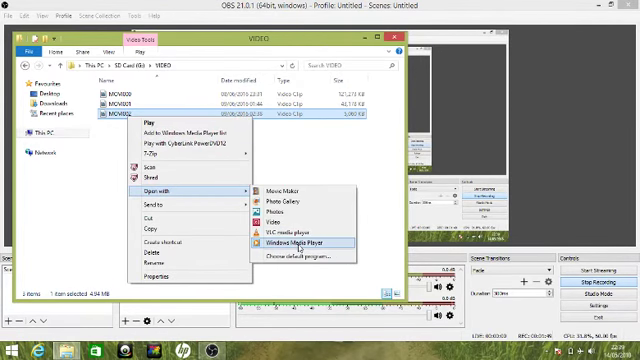
{"action": "left_click", "coordinate": [301, 243]}
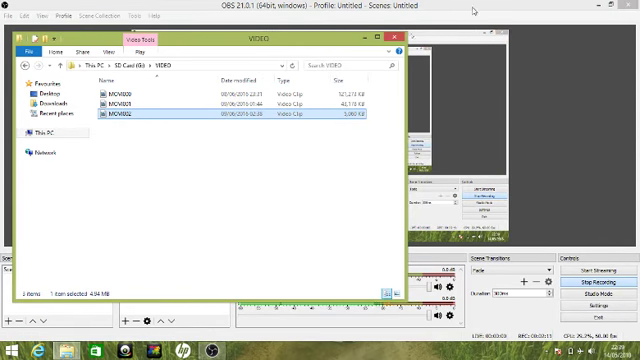
{"action": "left_click", "coordinate": [398, 38]}
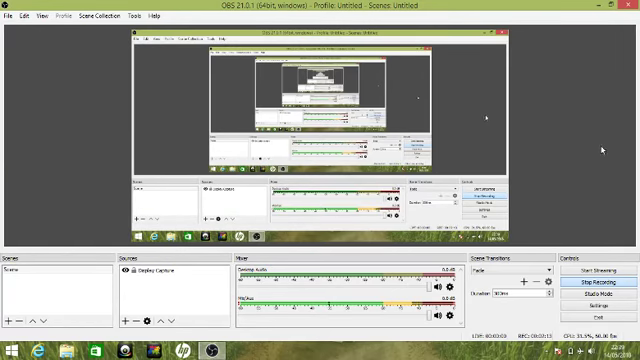